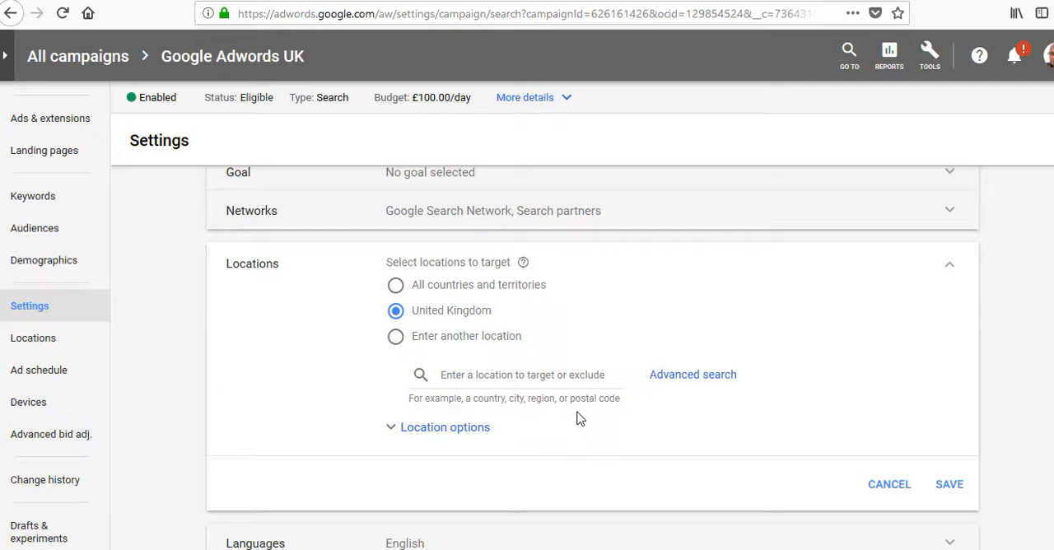
Step: Choose to enter another location for the campaign's targeting and open the advanced location search
{"action": "left_click", "coordinate": [396, 287]}
{"action": "left_click", "coordinate": [396, 312]}
{"action": "left_click", "coordinate": [395, 341]}
{"action": "left_click", "coordinate": [690, 384]}
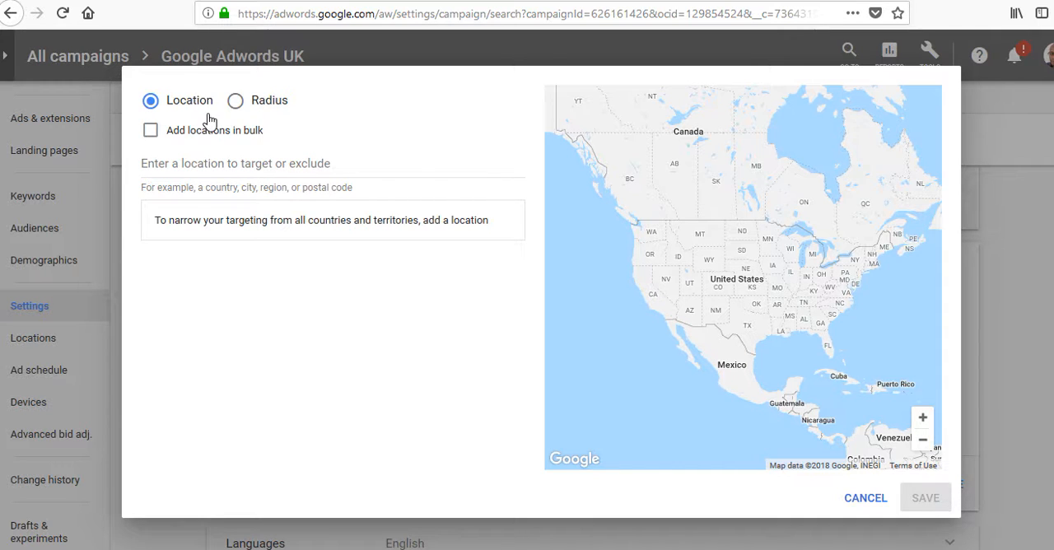
Step: Target a 20 mi radius around Shenley Church End, Milton Keynes, looking it up by postcode
{"action": "left_click", "coordinate": [237, 101]}
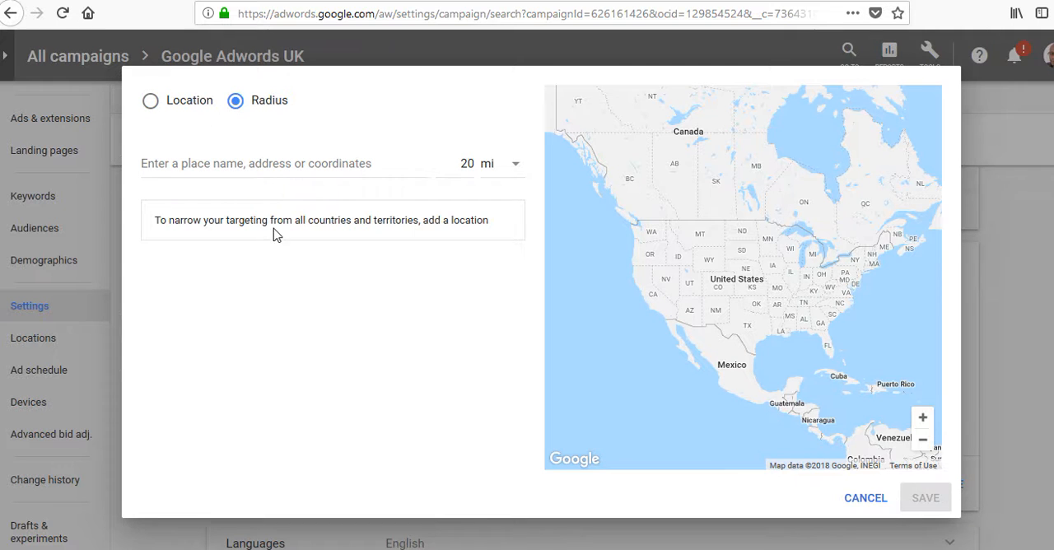
{"action": "left_click", "coordinate": [297, 163]}
{"action": "type", "text": "m"}
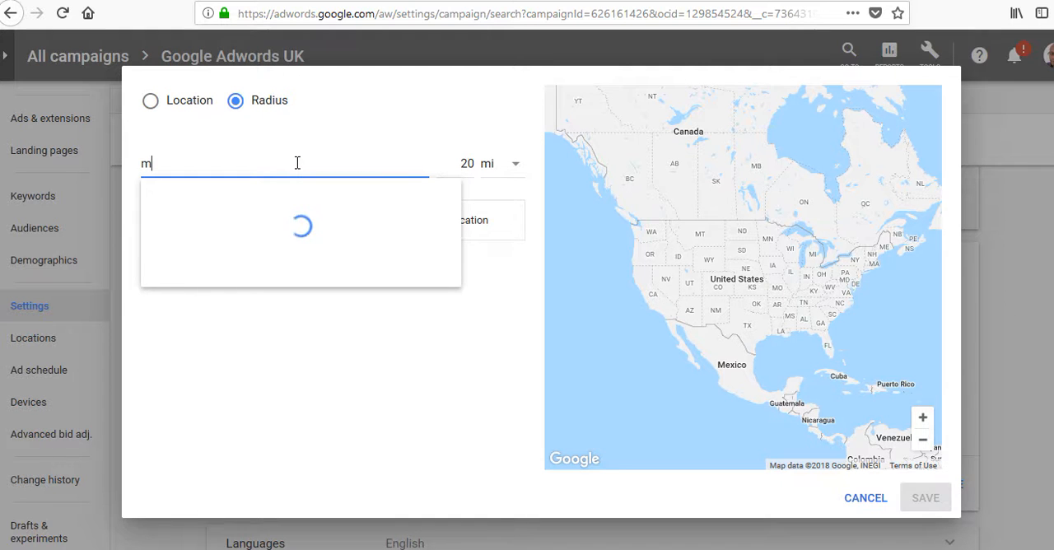
{"action": "type", "text": "k5"}
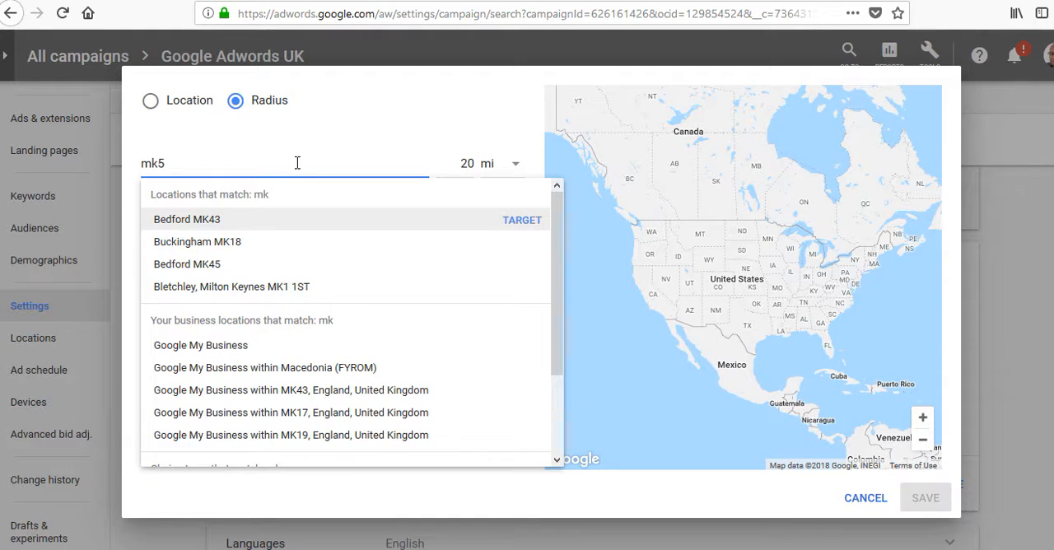
{"action": "type", "text": "6da"}
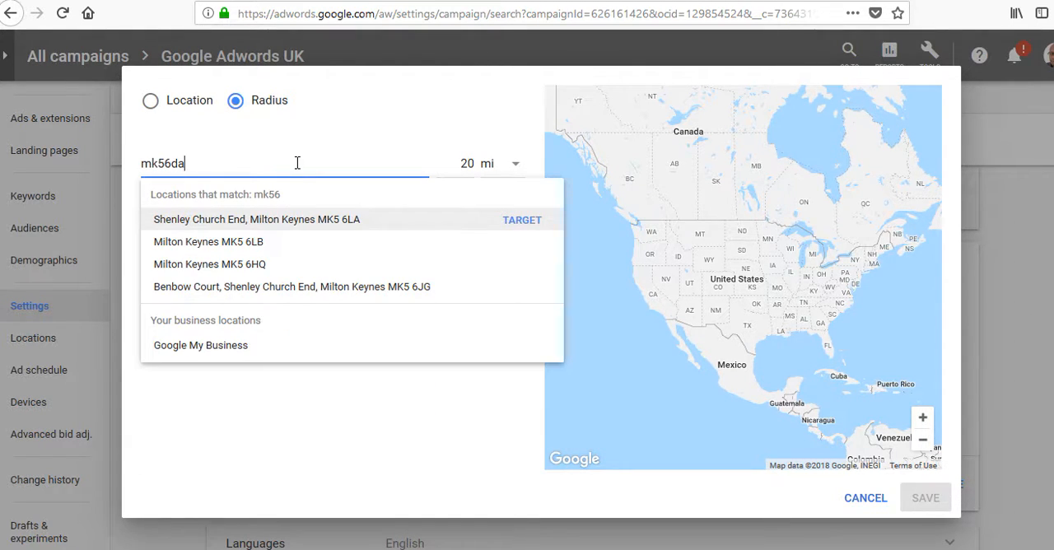
{"action": "left_click", "coordinate": [301, 221]}
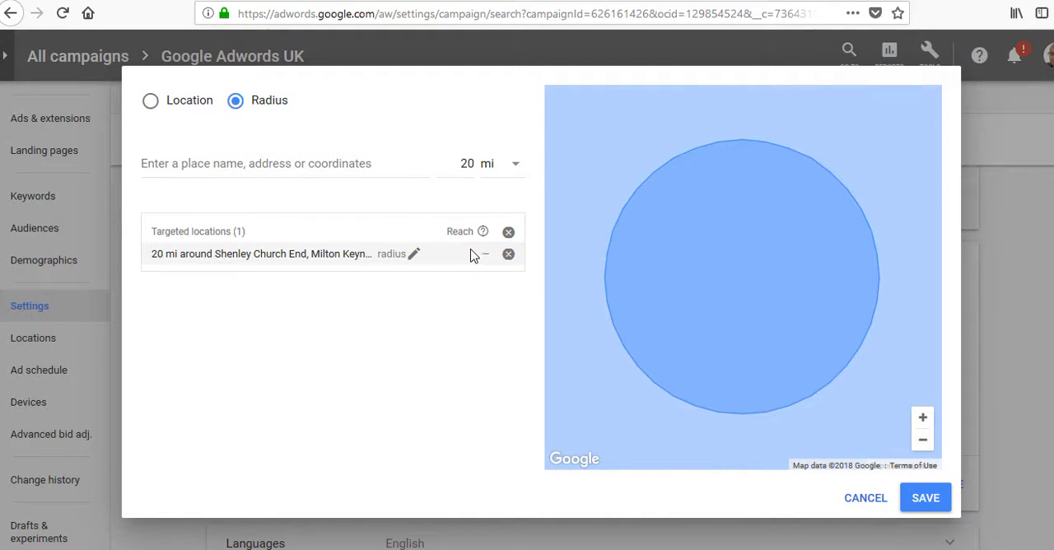
Step: Set the target radius around Shenley Church End to 5 mi
{"action": "left_click", "coordinate": [410, 260]}
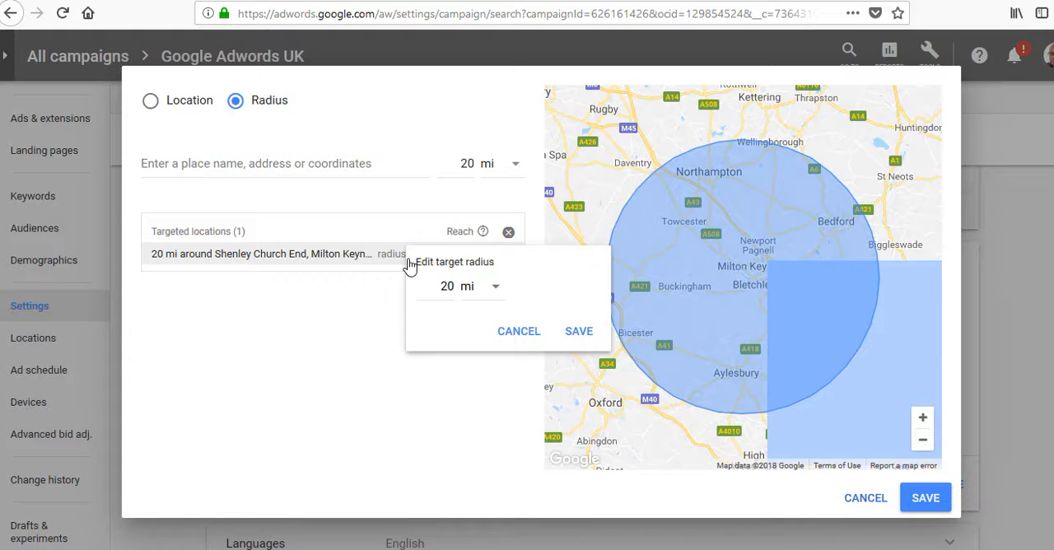
{"action": "double_click", "coordinate": [450, 288]}
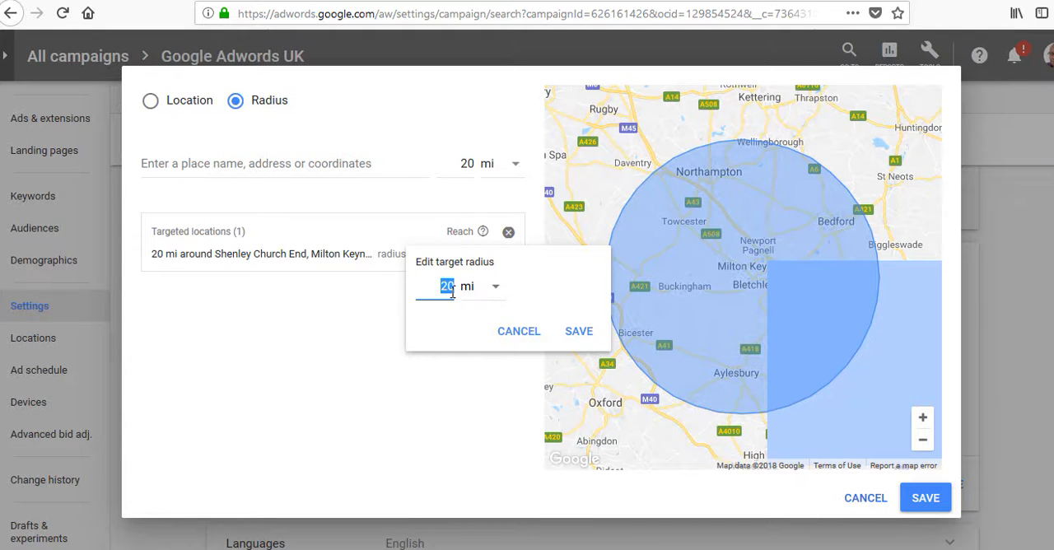
{"action": "type", "text": "5"}
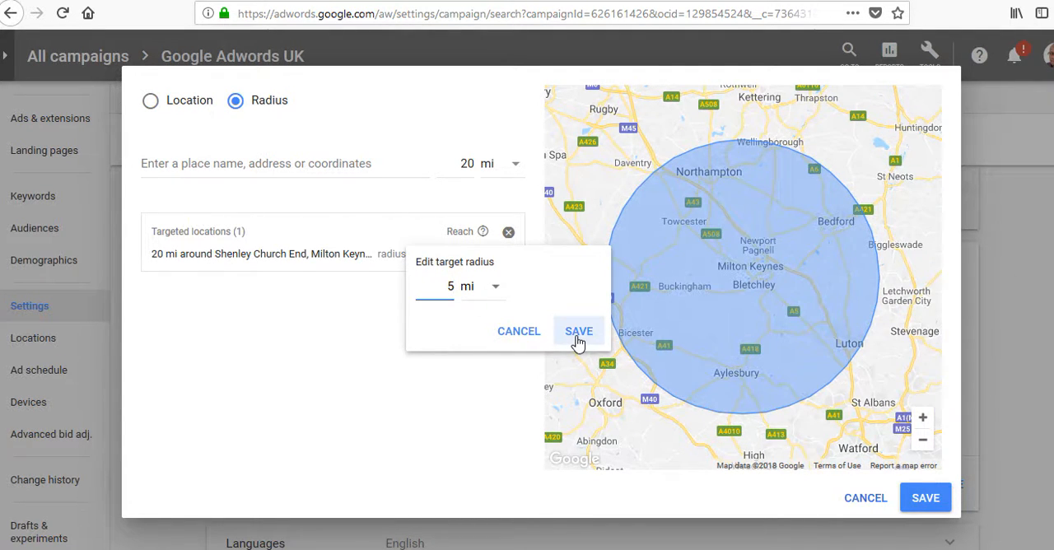
{"action": "left_click", "coordinate": [578, 336]}
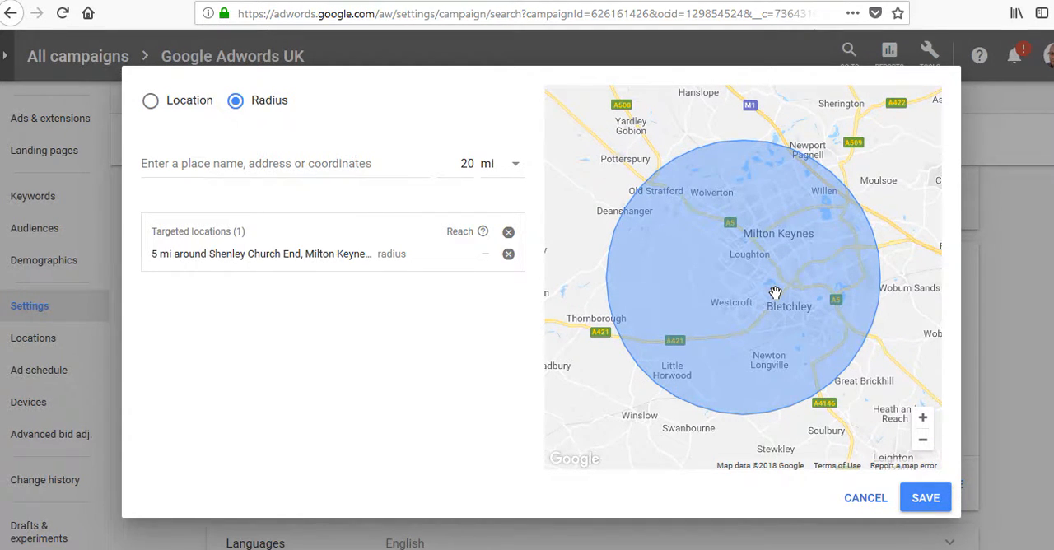
Step: Remove the radius target and bring up bulk location entry, leaving the advanced search without saving
{"action": "left_click", "coordinate": [509, 256]}
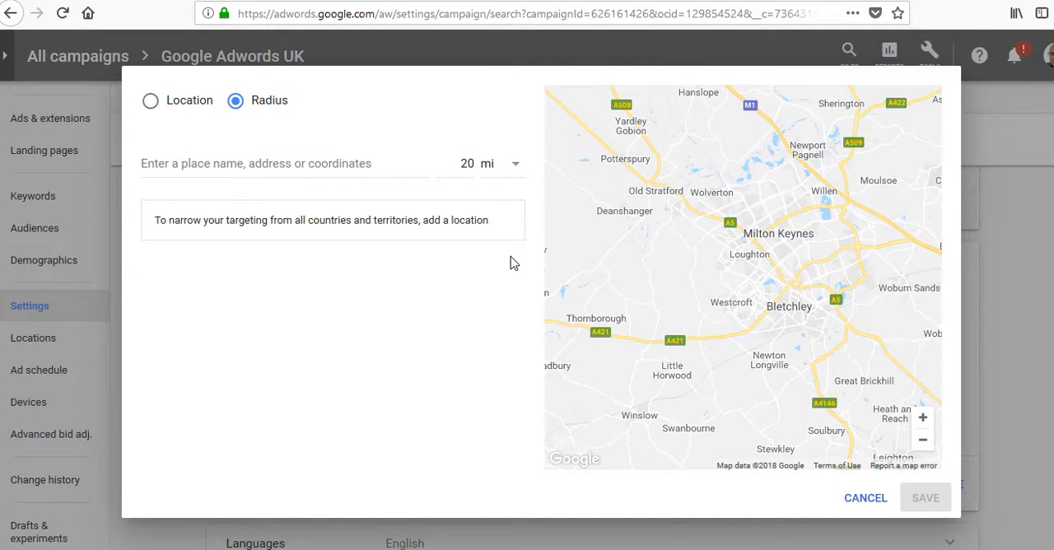
{"action": "left_click", "coordinate": [149, 103]}
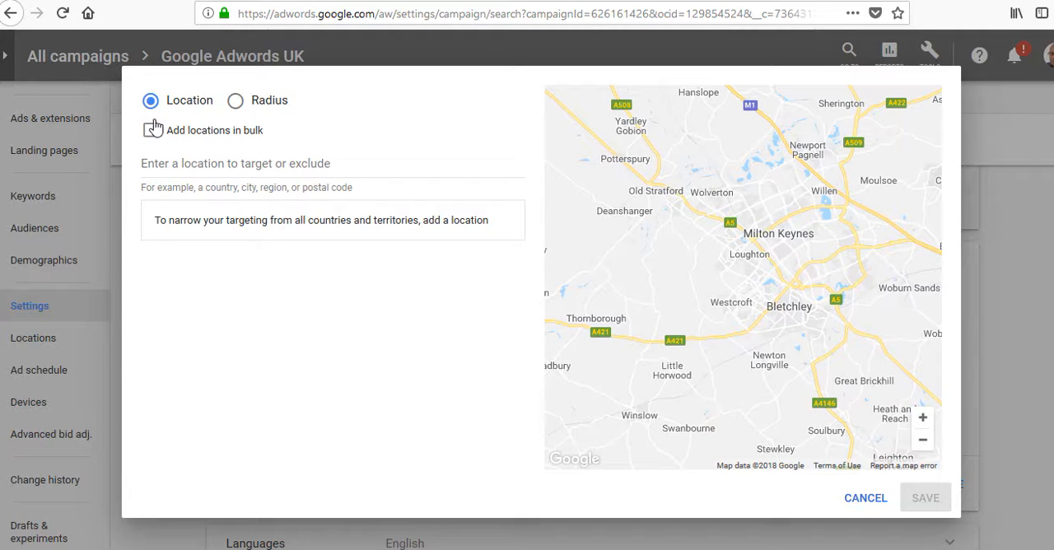
{"action": "left_click", "coordinate": [150, 132]}
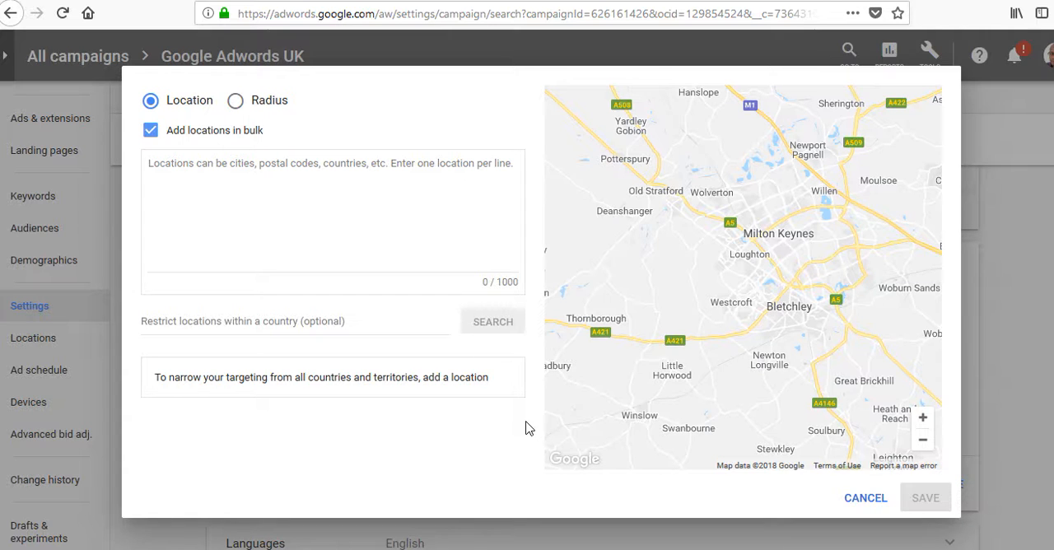
{"action": "left_click", "coordinate": [864, 498]}
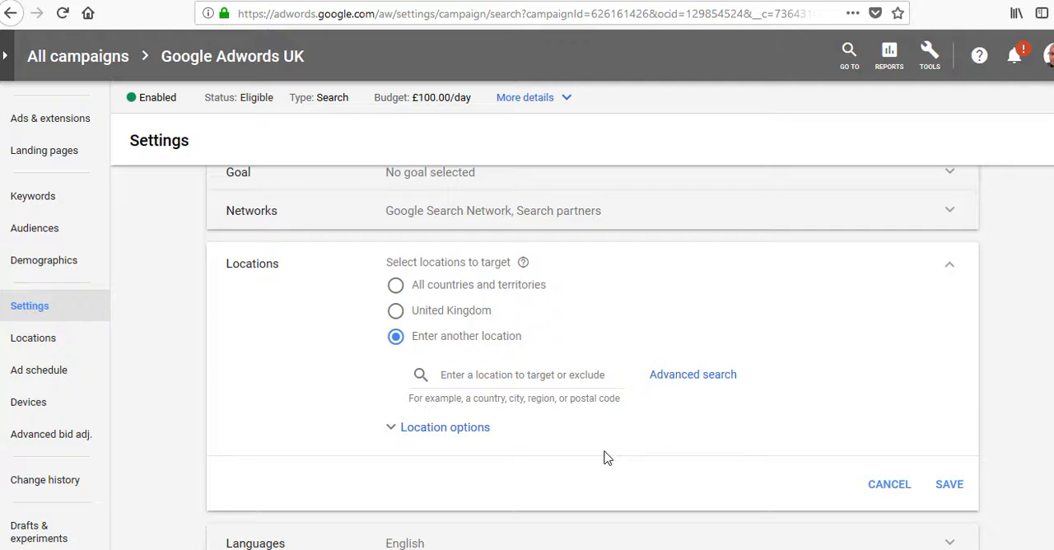
Step: Expand the location options and set the target to People in your targeted locations, reviewing the exclude choices
{"action": "left_click", "coordinate": [398, 436]}
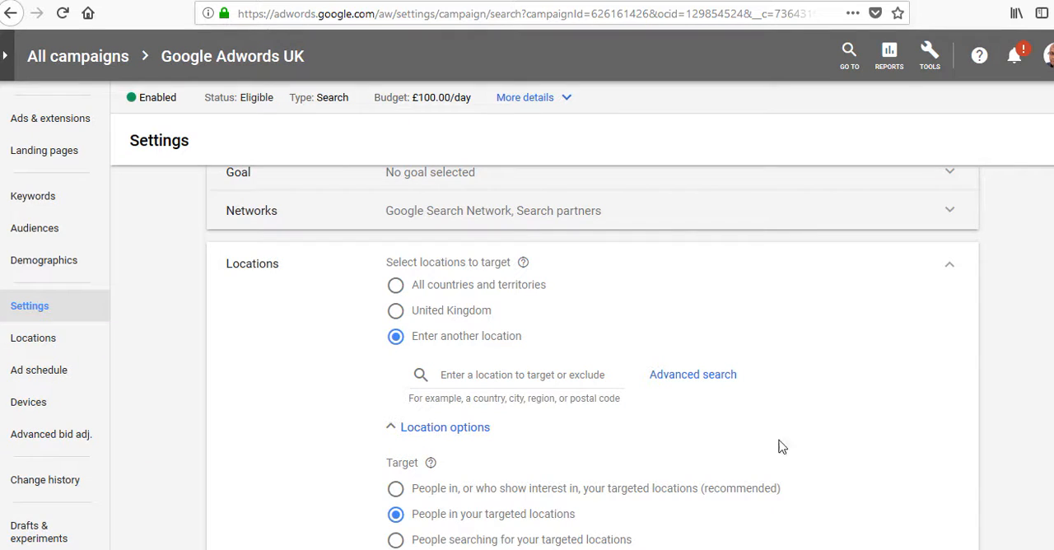
{"action": "scroll", "coordinate": [582, 330], "scroll_direction": "down", "scroll_amount": 4}
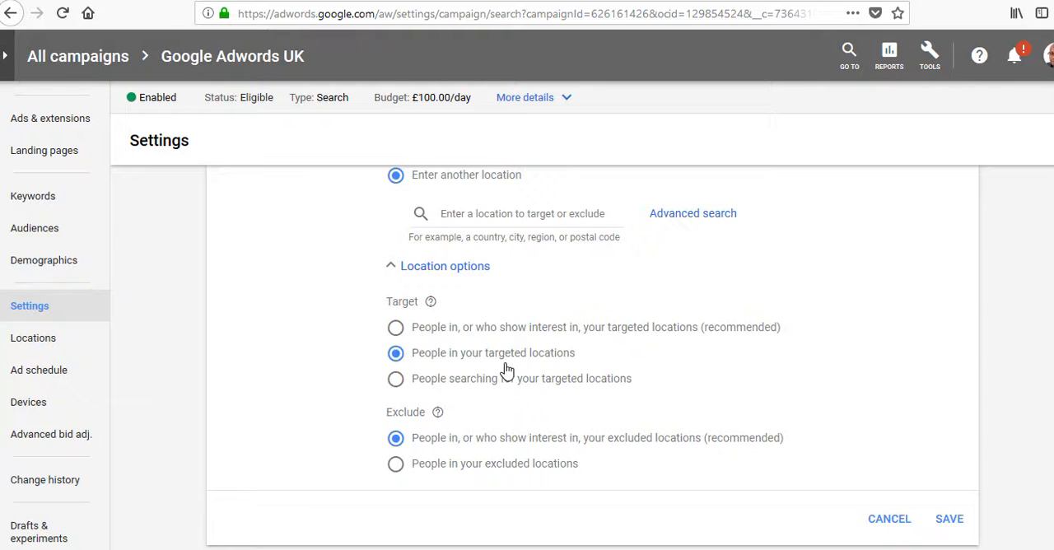
{"action": "left_click", "coordinate": [397, 329]}
{"action": "left_click", "coordinate": [403, 364]}
{"action": "scroll", "coordinate": [527, 330], "scroll_direction": "up", "scroll_amount": 2}
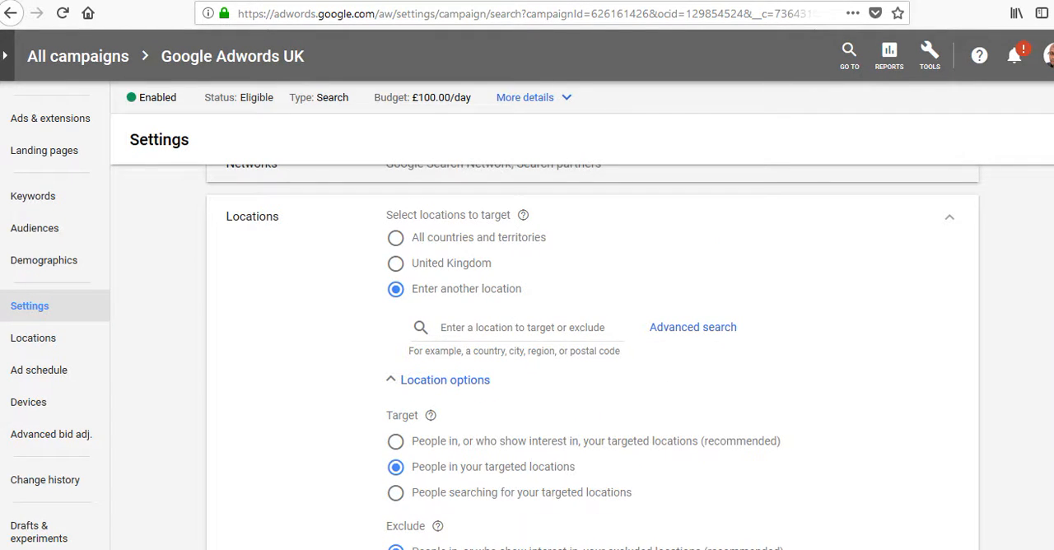
{"action": "scroll", "coordinate": [583, 336], "scroll_direction": "down", "scroll_amount": 1}
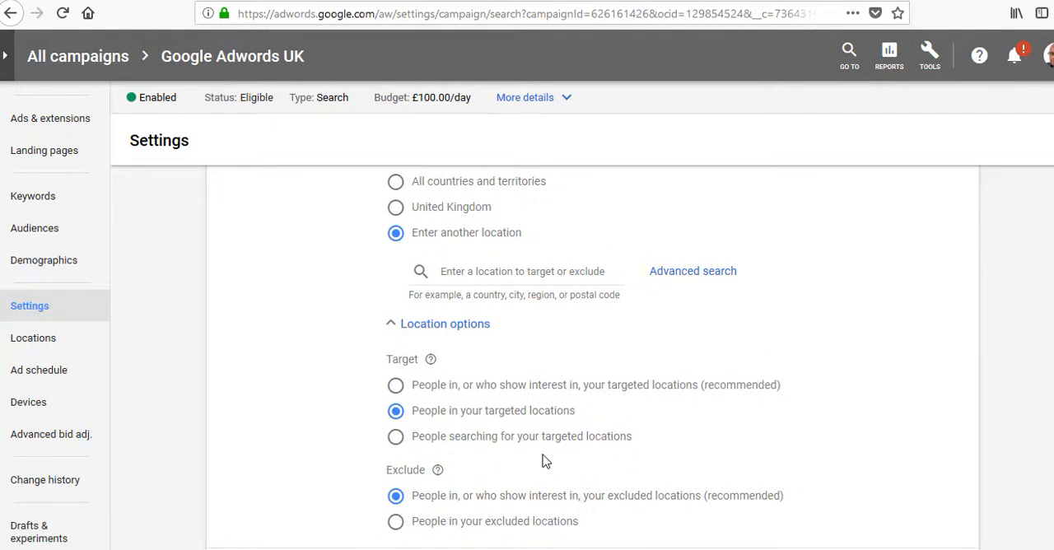
{"action": "scroll", "coordinate": [572, 401], "scroll_direction": "down", "scroll_amount": 3}
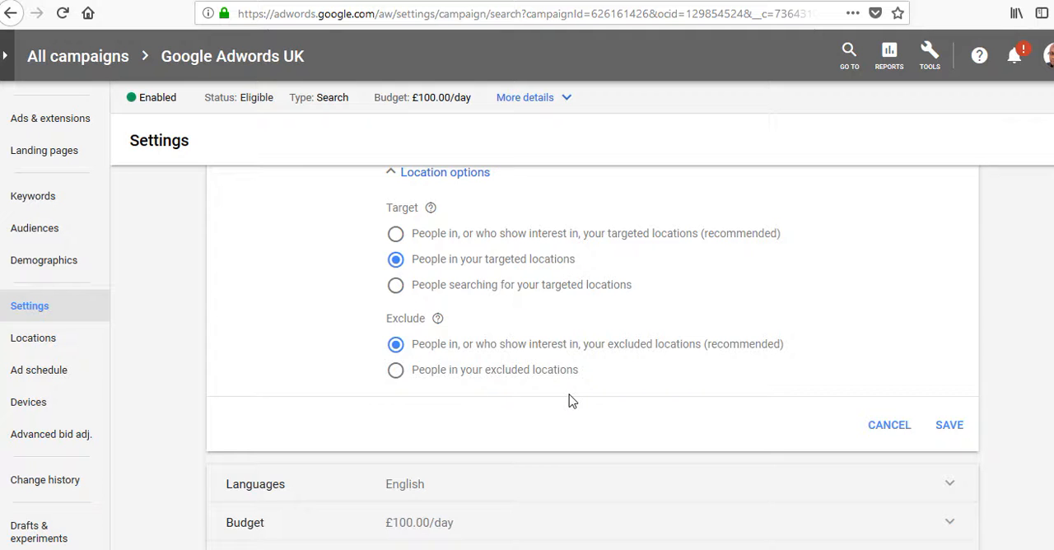
Step: Open the campaign's Devices page, discarding the unsaved location changes, and go to the device table
{"action": "left_click", "coordinate": [33, 403]}
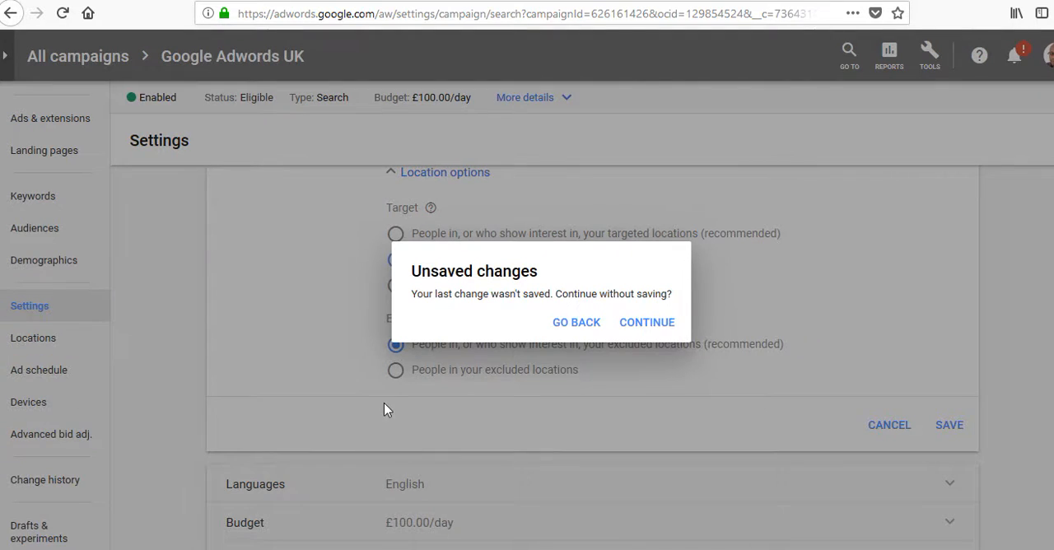
{"action": "left_click", "coordinate": [630, 327]}
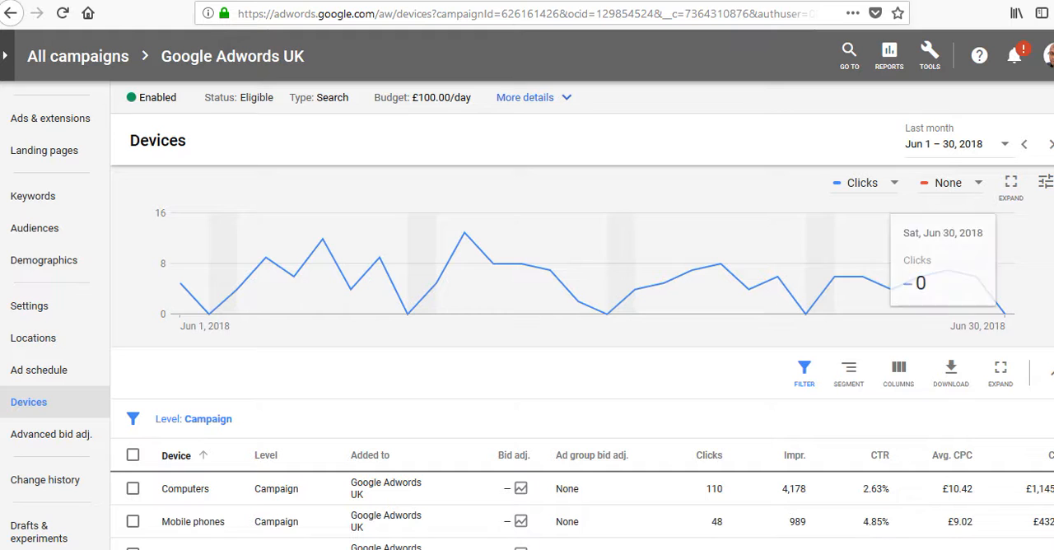
{"action": "scroll", "coordinate": [318, 536], "scroll_direction": "down", "scroll_amount": 2}
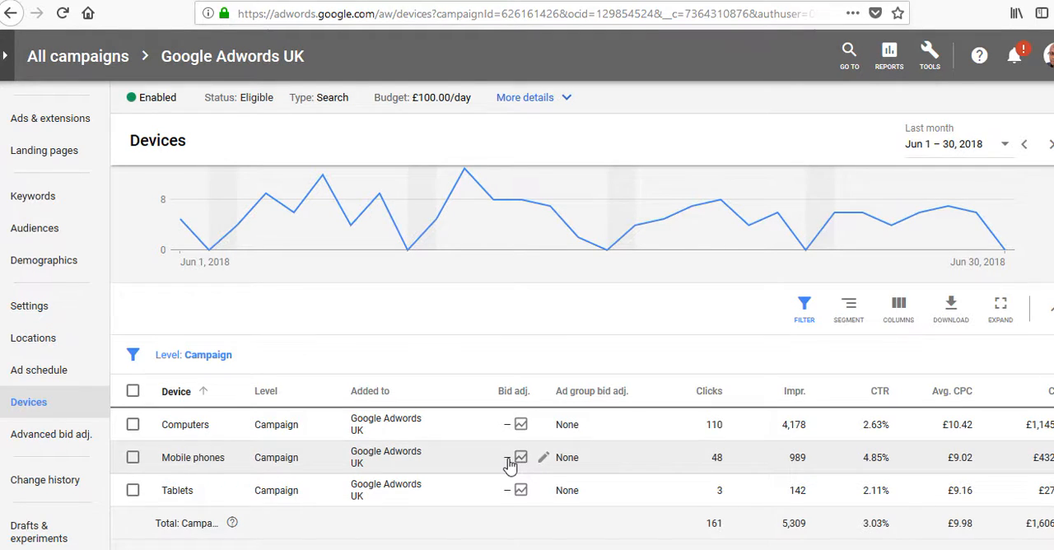
Step: Try a bid adjustment of Decrease 100% for mobile phones and discard it
{"action": "left_click", "coordinate": [508, 459]}
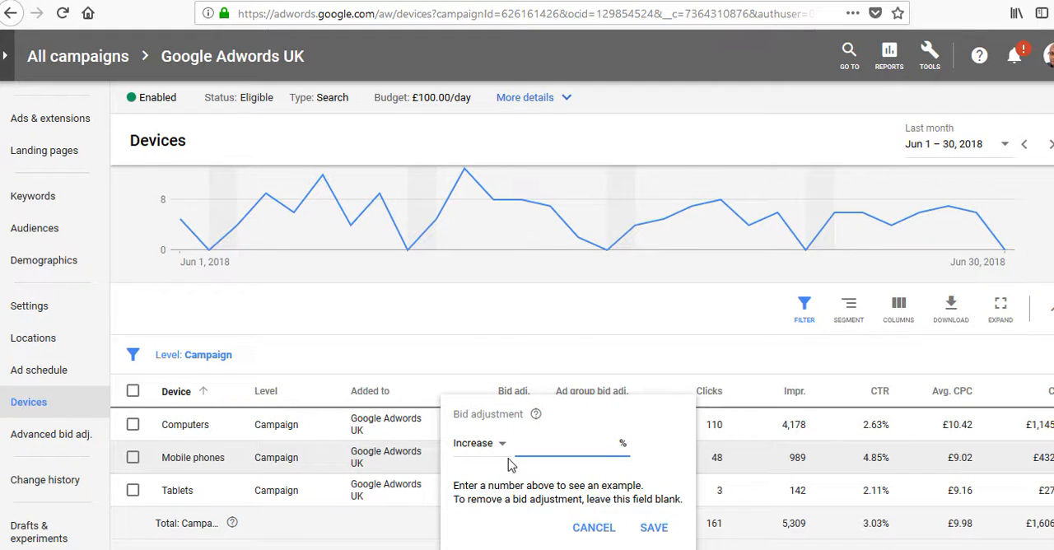
{"action": "left_click", "coordinate": [499, 446]}
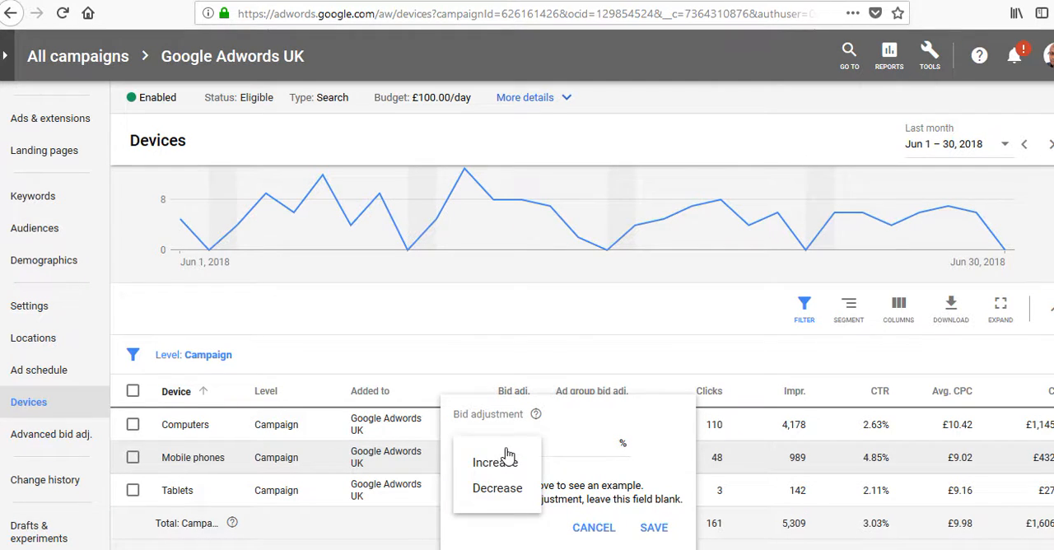
{"action": "left_click", "coordinate": [505, 488]}
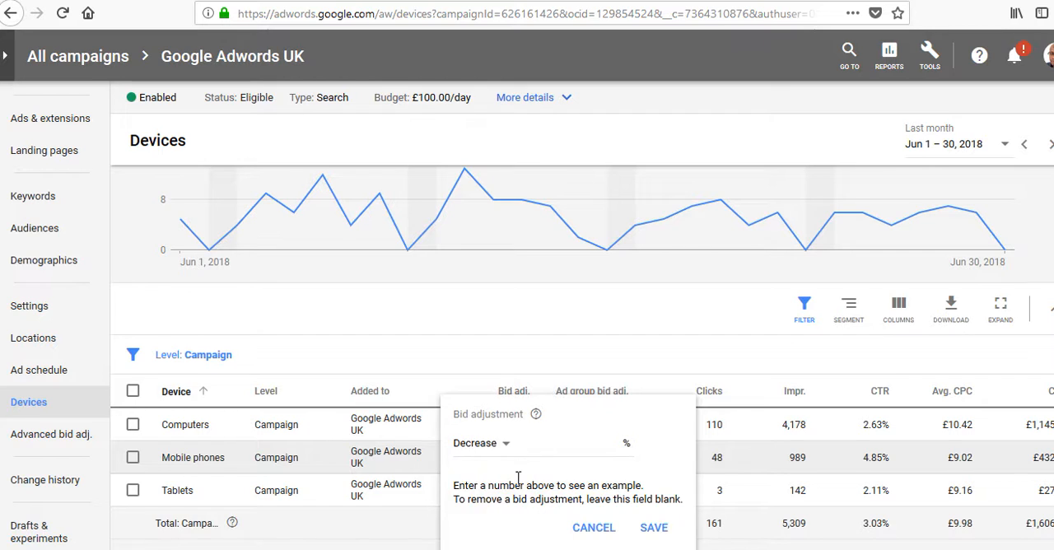
{"action": "left_click", "coordinate": [573, 444]}
{"action": "type", "text": "100"}
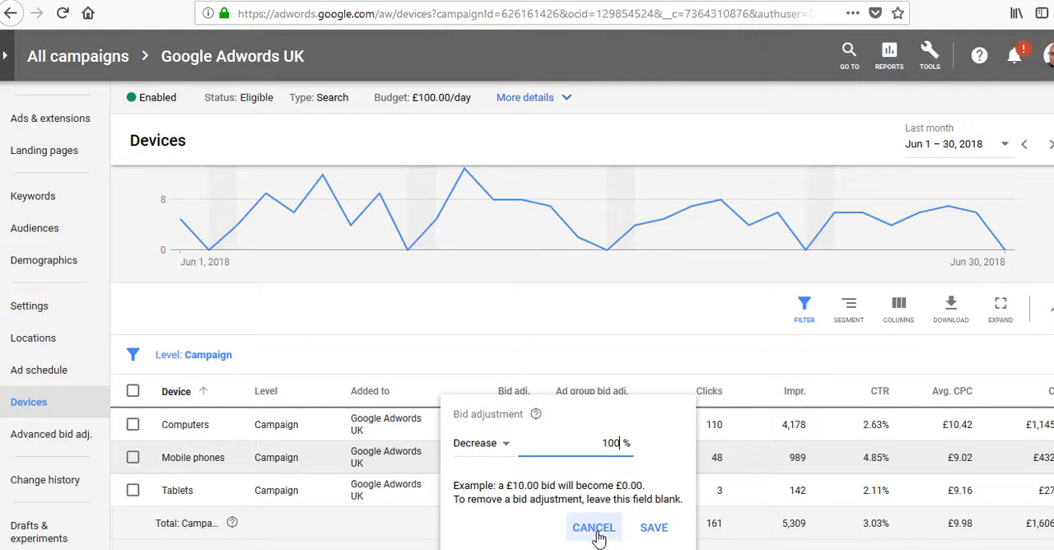
{"action": "left_click", "coordinate": [601, 538]}
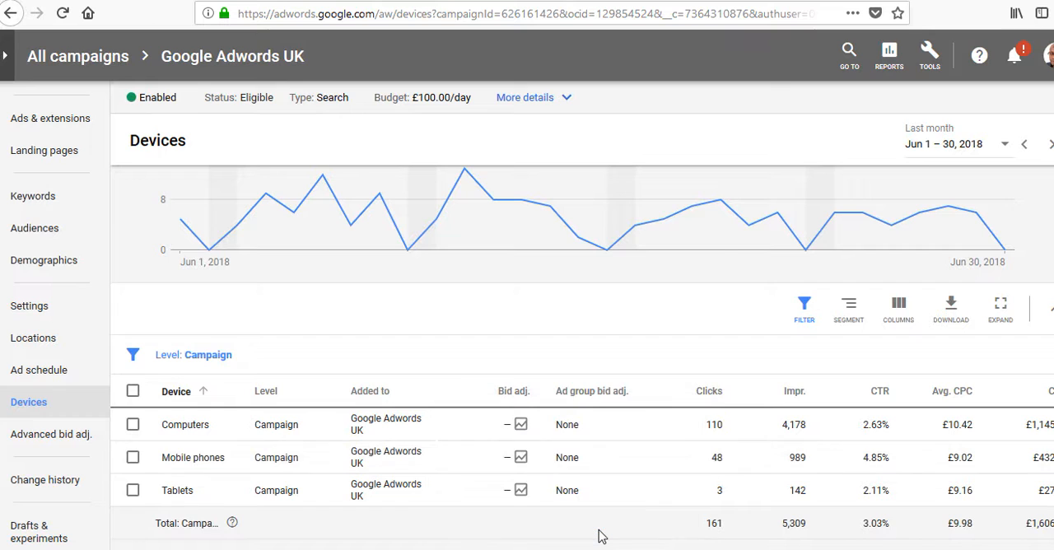
Step: Try a bid adjustment of Increase 30% for computers and discard it
{"action": "left_click", "coordinate": [508, 427]}
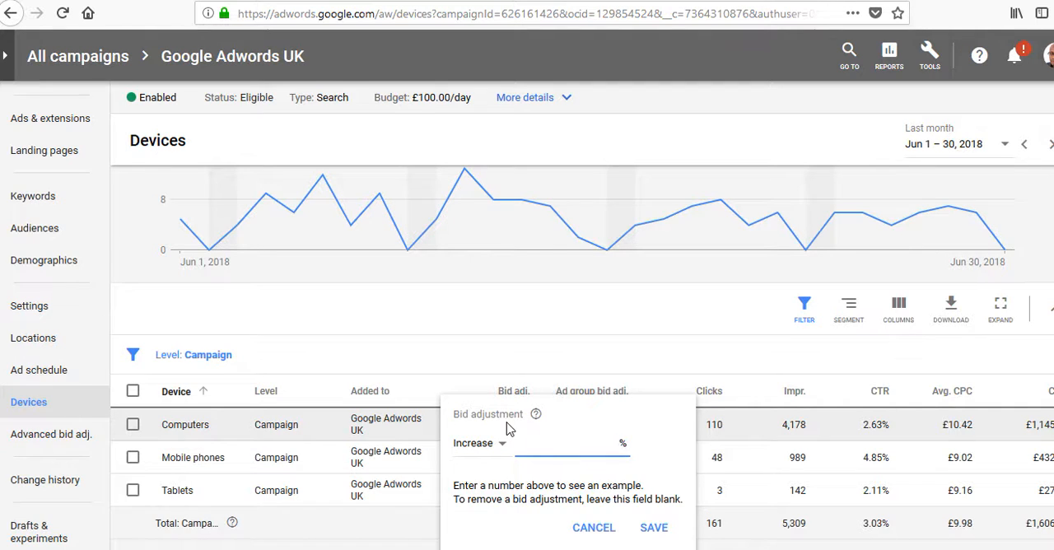
{"action": "type", "text": "30"}
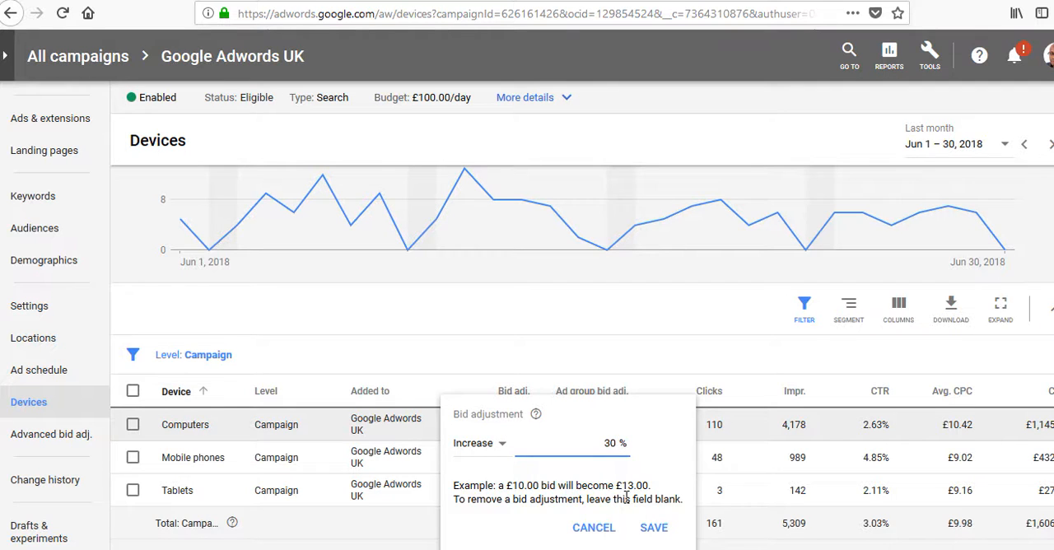
{"action": "left_click", "coordinate": [594, 527]}
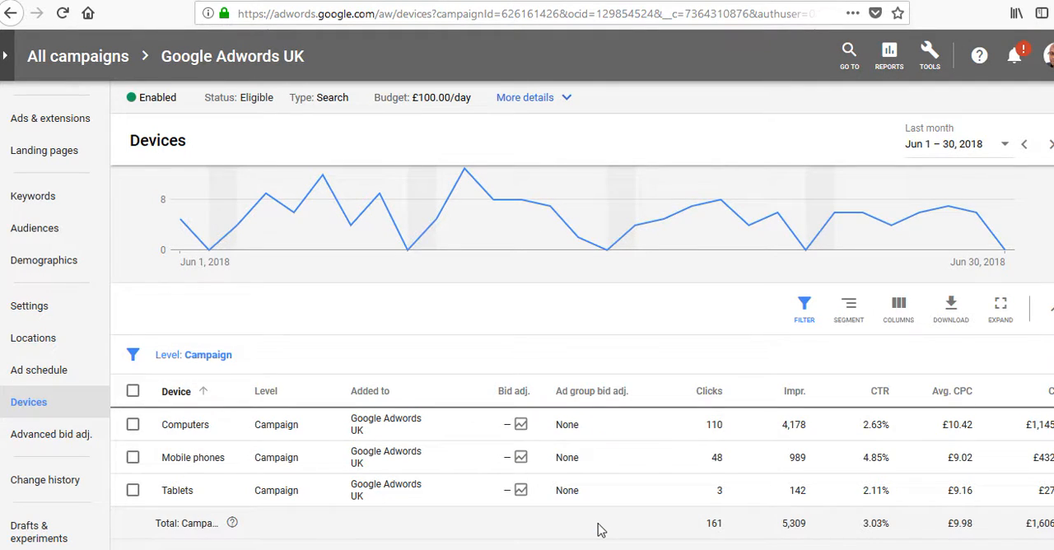